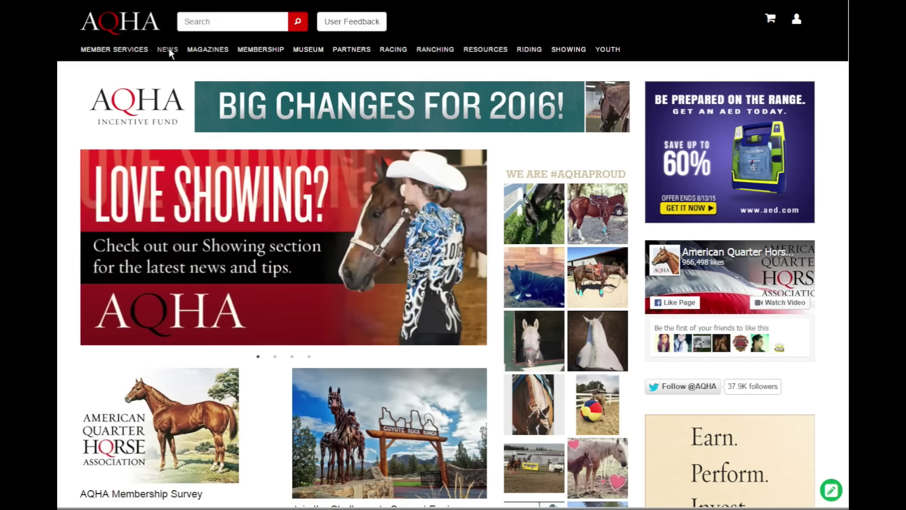
# Visit the news section and return to the AQHA home page.
pyautogui.click(169, 51)
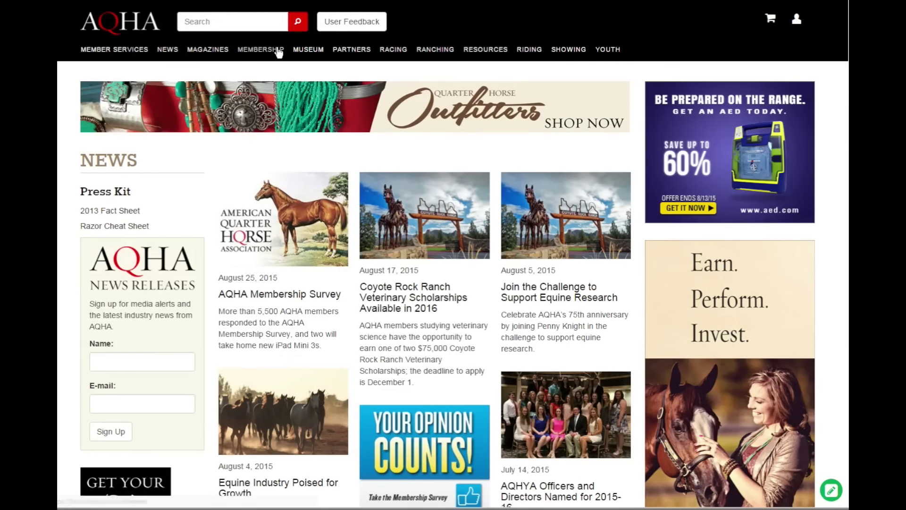
pyautogui.click(127, 33)
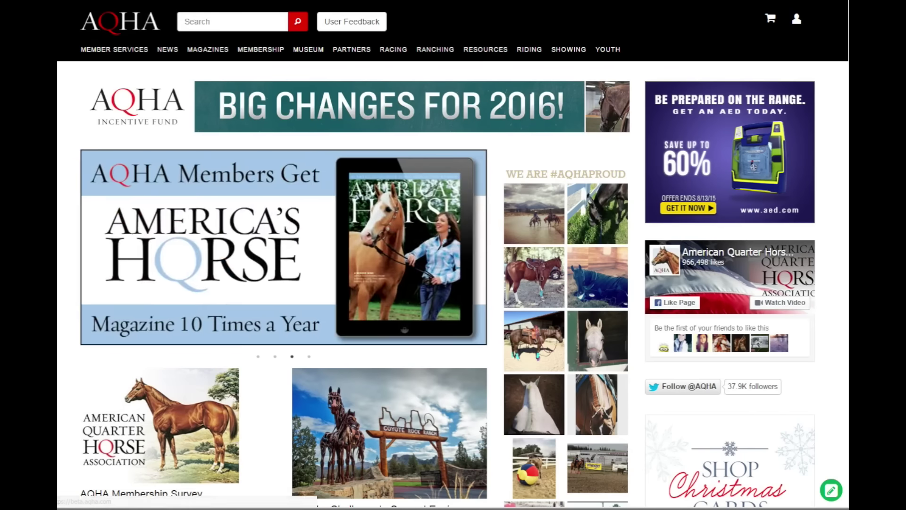
pyautogui.click(127, 35)
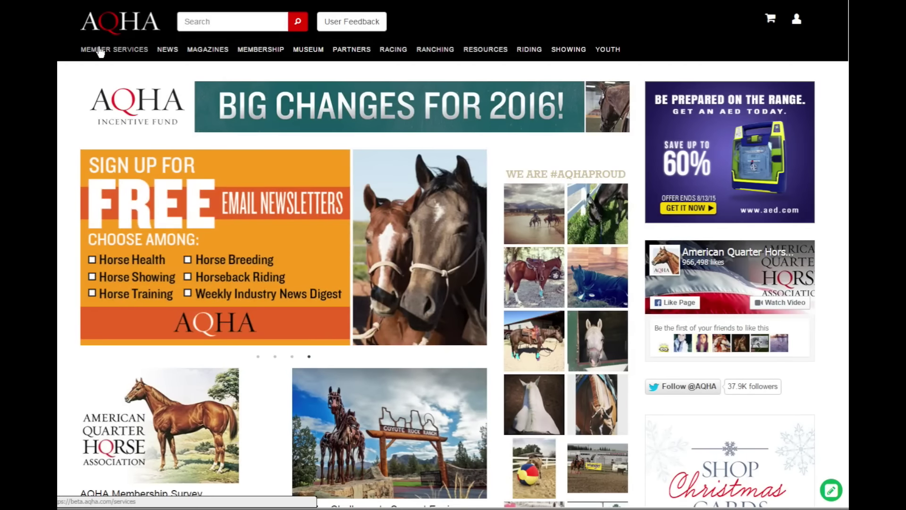
# Visit the Member Services overview, go back home, and open the User Account sign-in box.
pyautogui.click(100, 49)
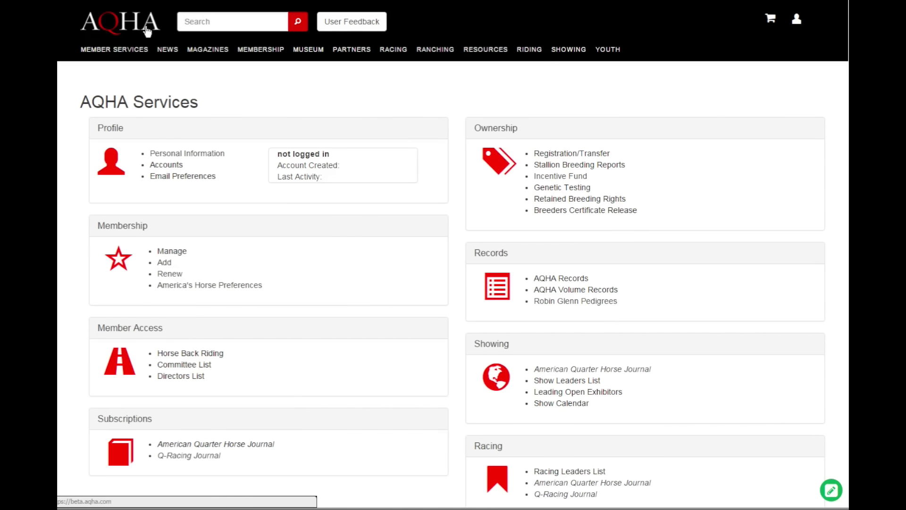
pyautogui.click(147, 31)
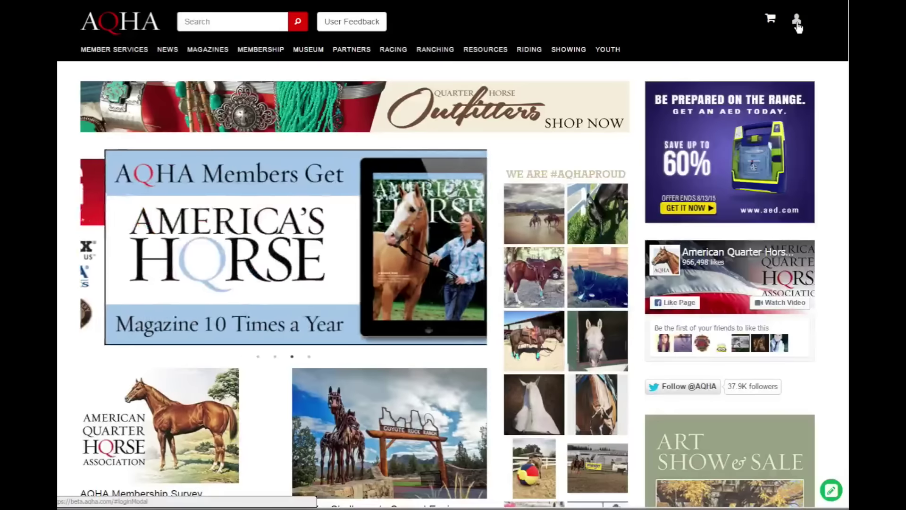
pyautogui.click(796, 22)
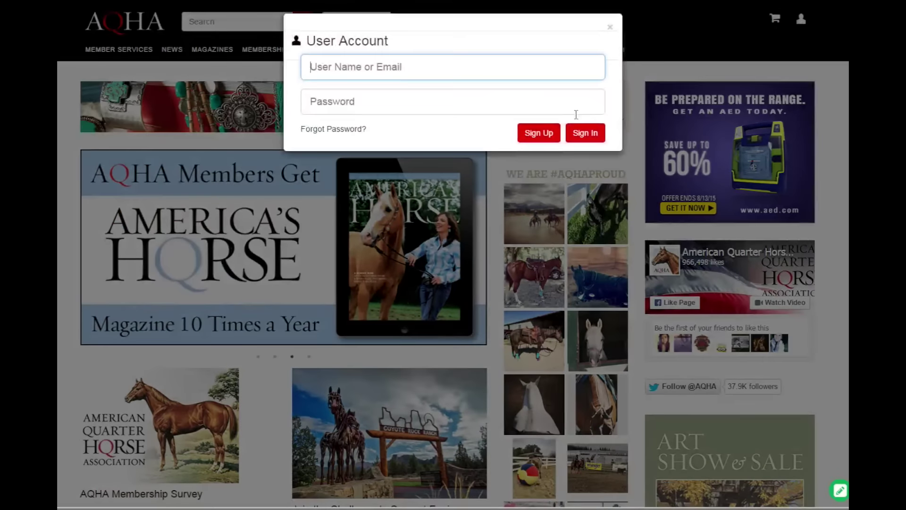
# Start a new account sign-up and enter a user name, e-mail address and full name.
pyautogui.click(548, 134)
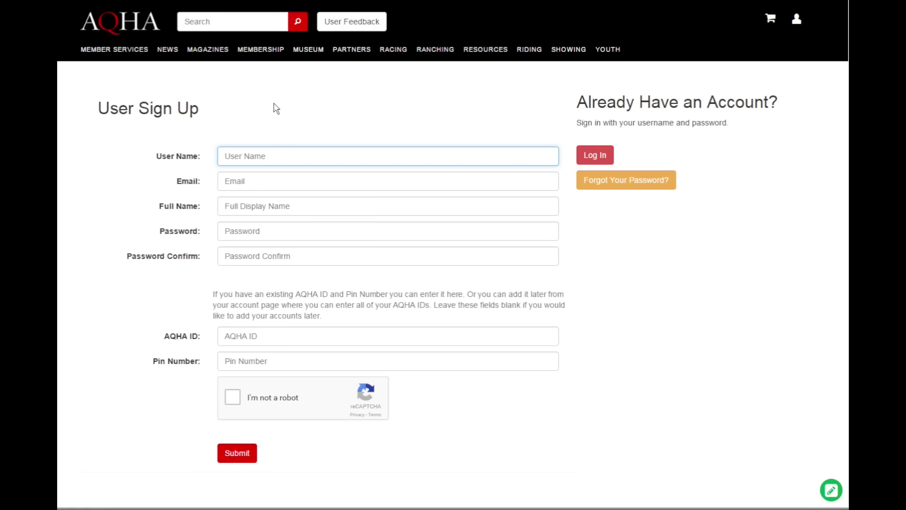
pyautogui.write('testUser')
pyautogui.press('Tab')
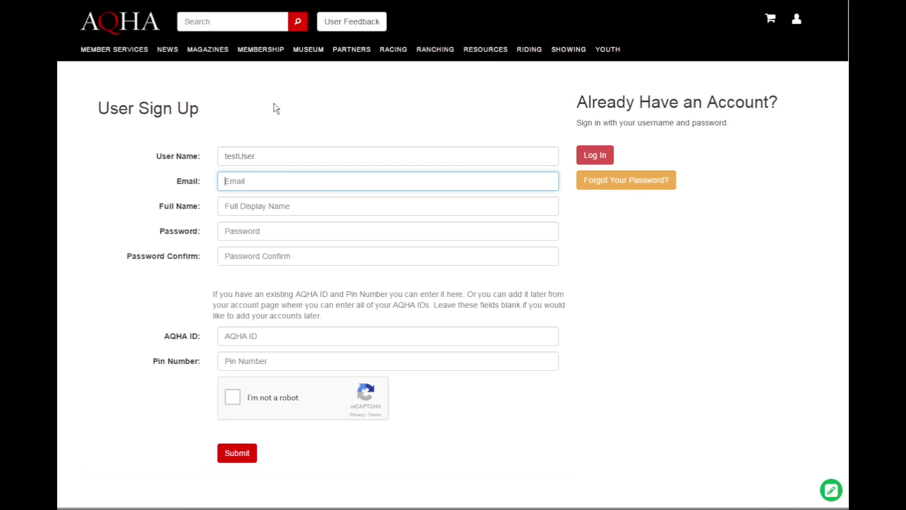
pyautogui.press('Tab')
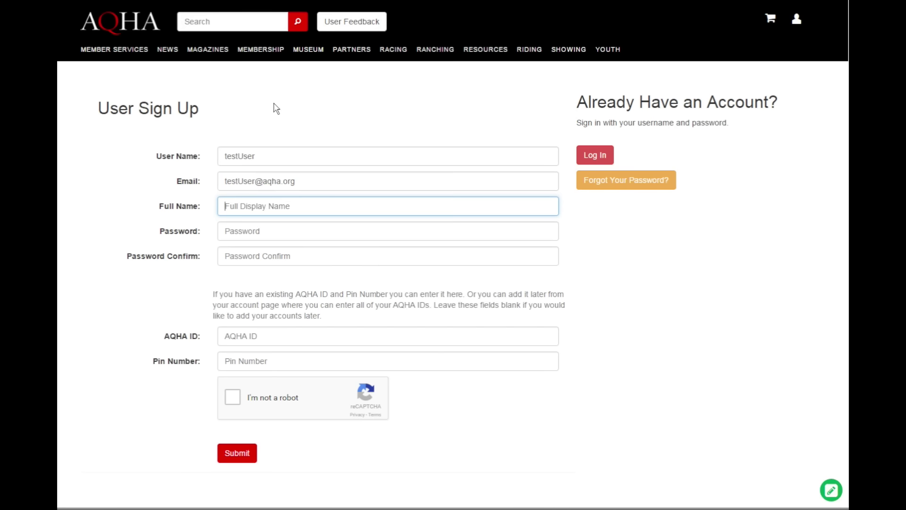
pyautogui.write('Test User')
pyautogui.press('Tab')
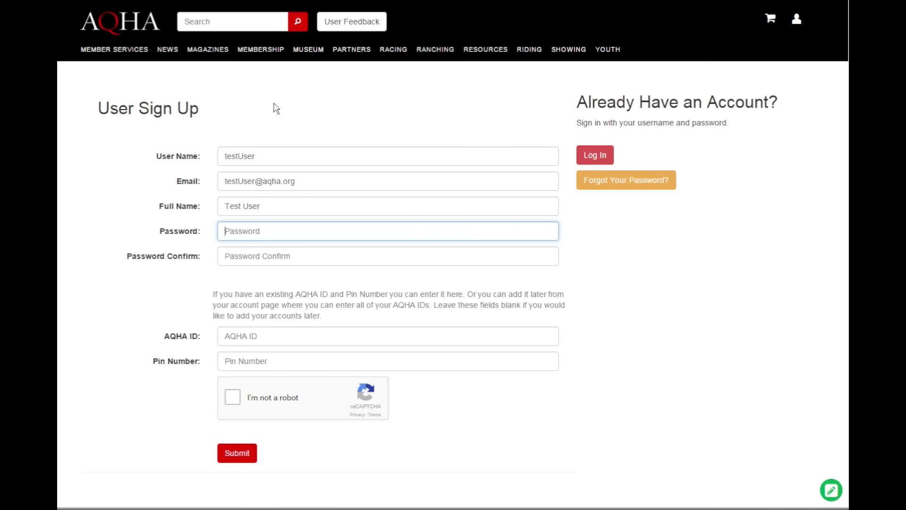
# Enter the account password and its matching confirmation, leaving the AQHA ID blank.
pyautogui.write('tes')
pyautogui.press('BackSpace')
pyautogui.press('BackSpace')
pyautogui.press('BackSpace')
pyautogui.write('123456789')
pyautogui.press('Tab')
pyautogui.write('1')
pyautogui.press('BackSpace')
pyautogui.write('1234567')
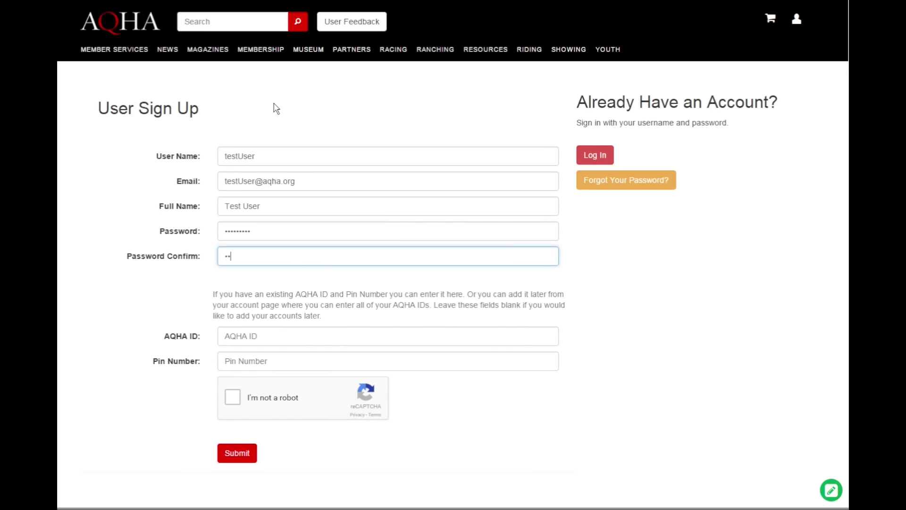
pyautogui.write('89')
pyautogui.press('Tab')
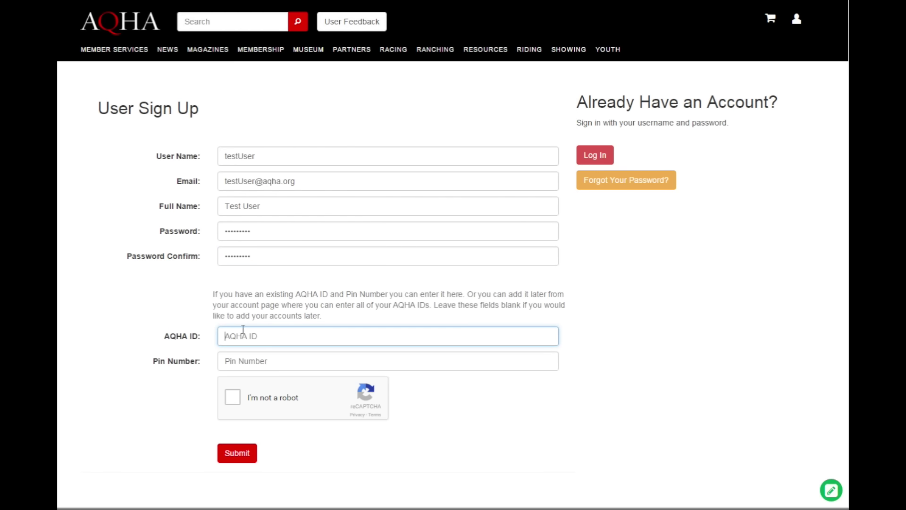
# Pass the reCAPTCHA image checks and submit the sign-up form to create the account.
pyautogui.click(233, 397)
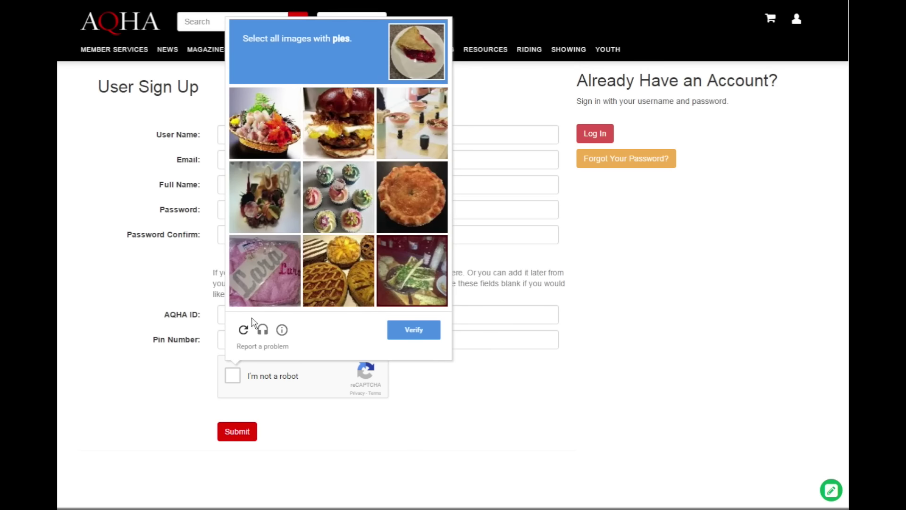
pyautogui.click(401, 194)
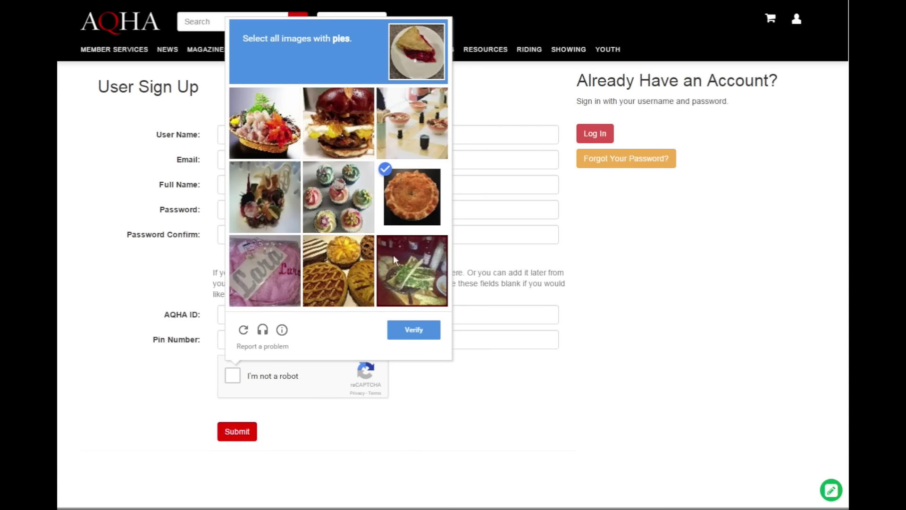
pyautogui.click(343, 122)
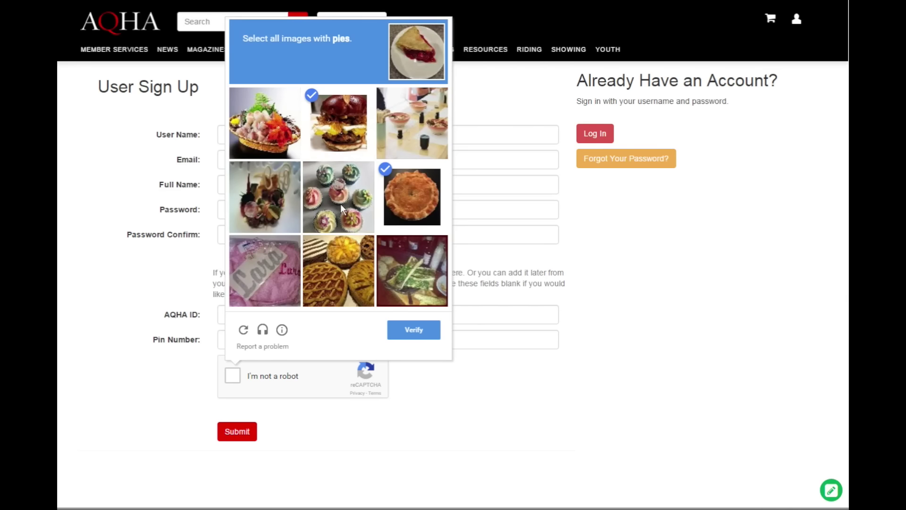
pyautogui.click(409, 333)
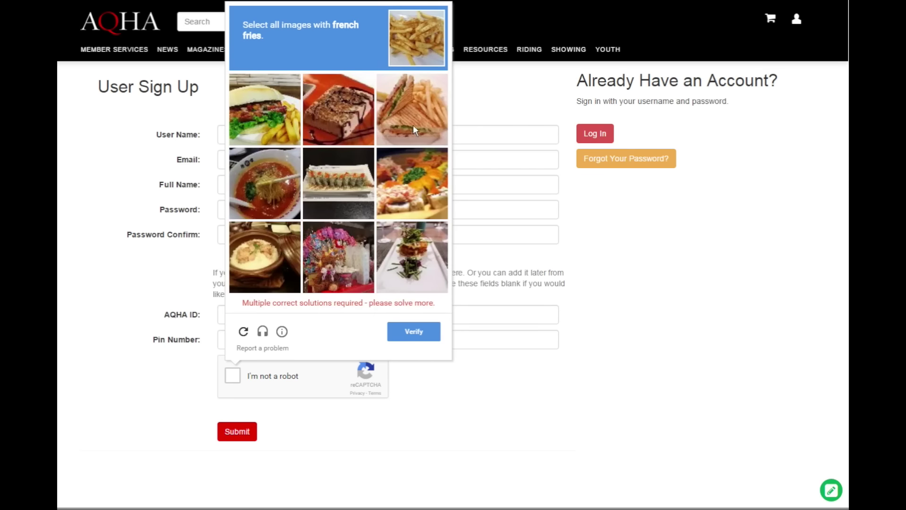
pyautogui.click(413, 112)
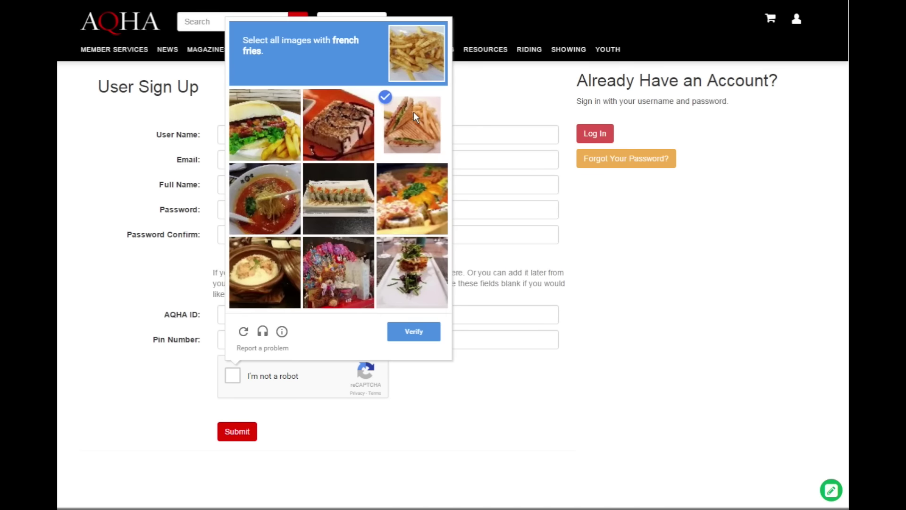
pyautogui.click(263, 140)
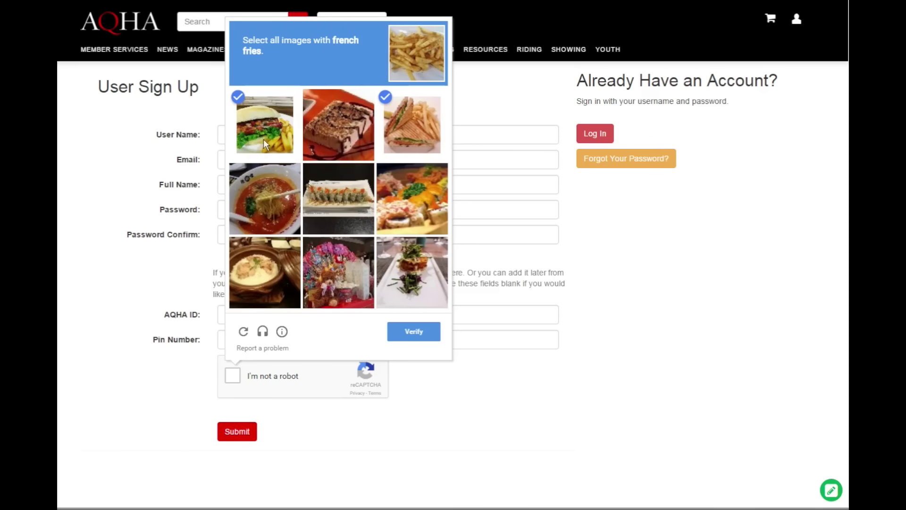
pyautogui.click(397, 341)
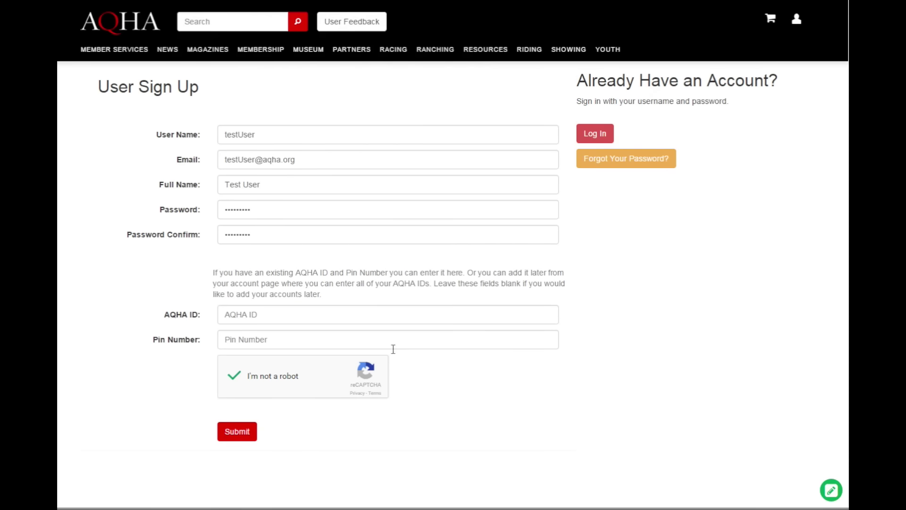
pyautogui.click(234, 433)
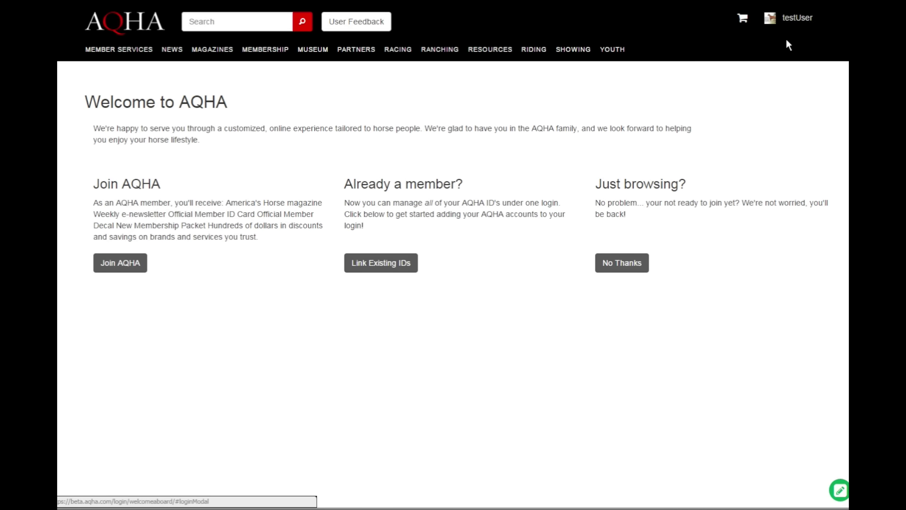
# Go through Member Services to the Profile's Accounts section, showing the empty Active Accounts table.
pyautogui.click(122, 51)
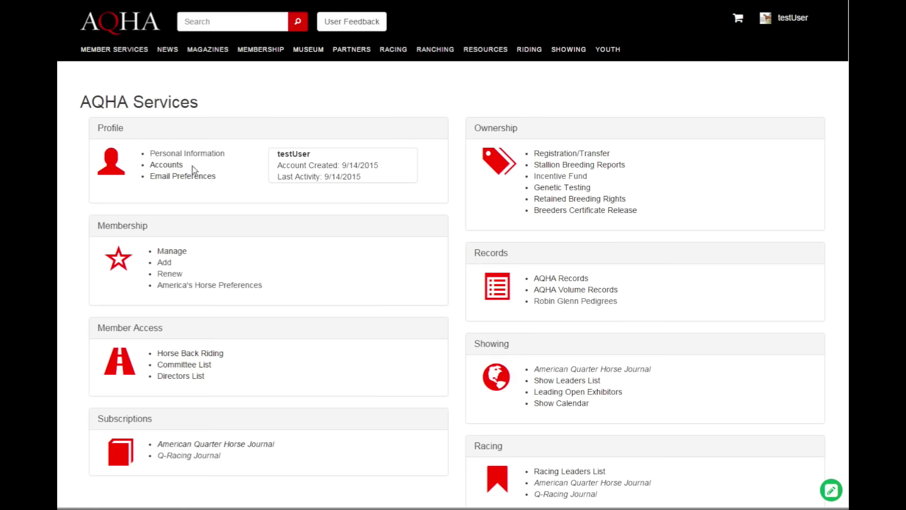
pyautogui.click(176, 165)
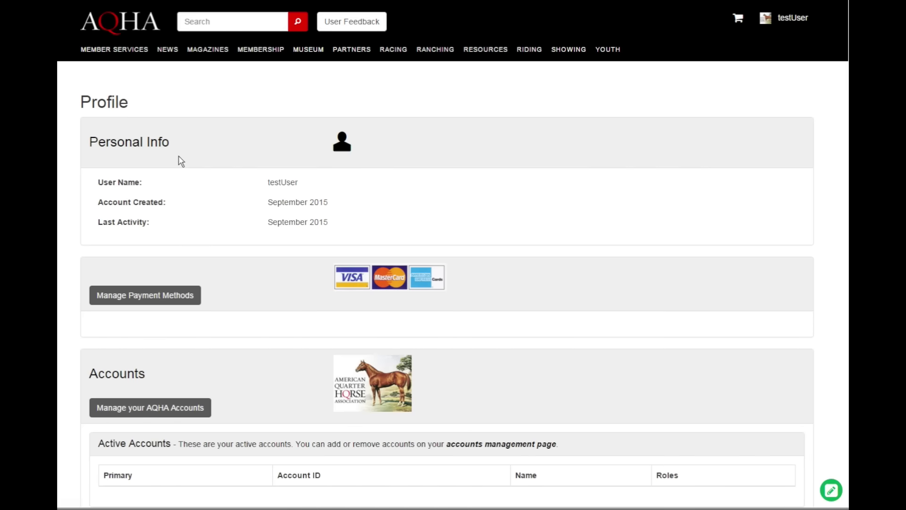
pyautogui.scroll(-1, 181, 161)
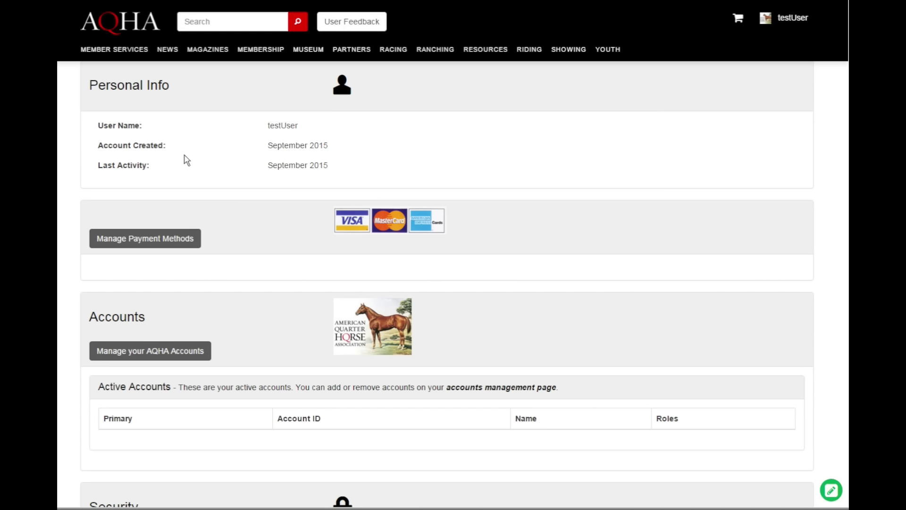
pyautogui.scroll(1, 206, 166)
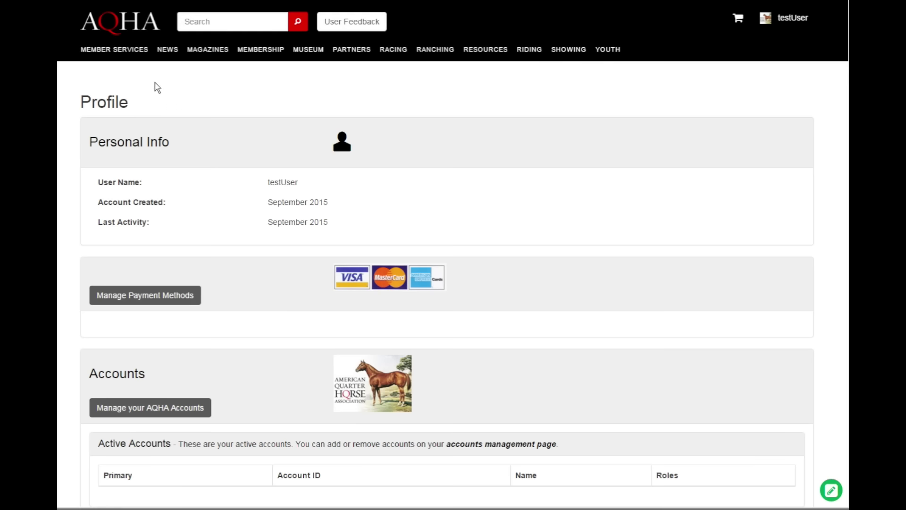
pyautogui.click(124, 54)
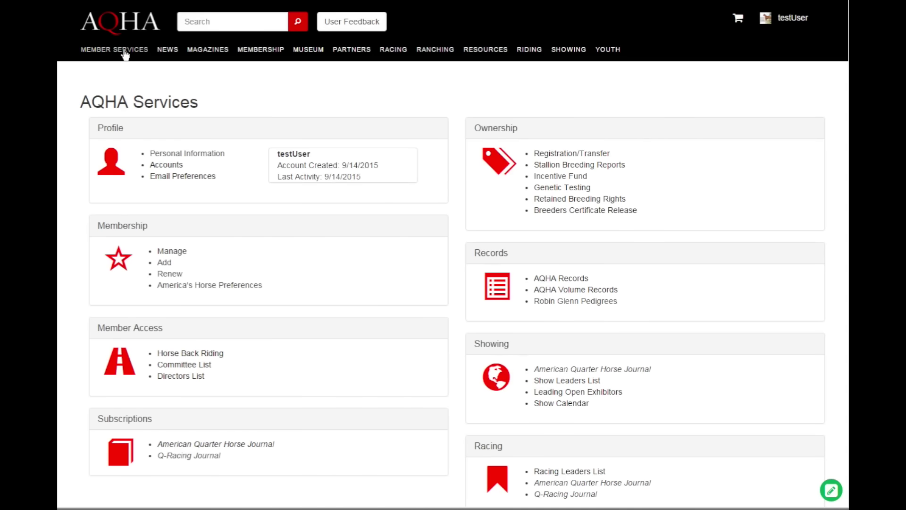
pyautogui.click(167, 165)
pyautogui.scroll(-2, 202, 243)
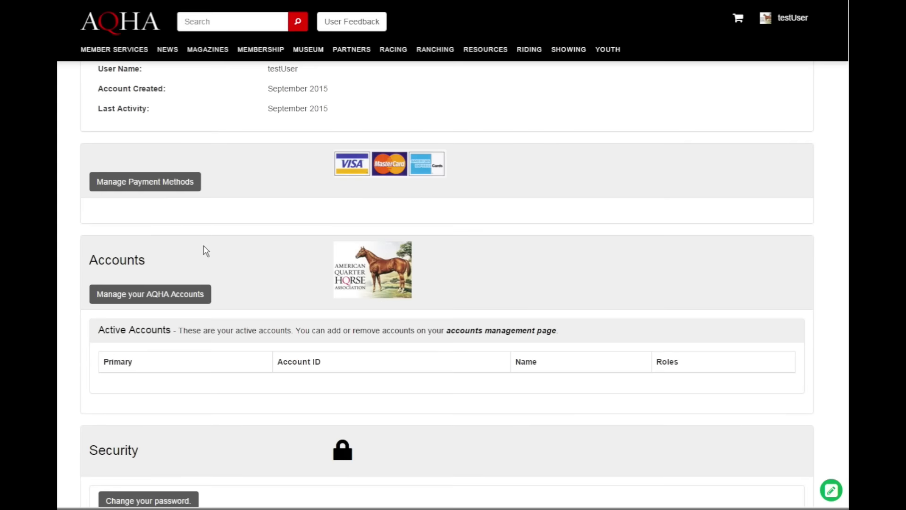
# Link the first AQHA ID with its PIN and save it as the default account.
pyautogui.click(171, 298)
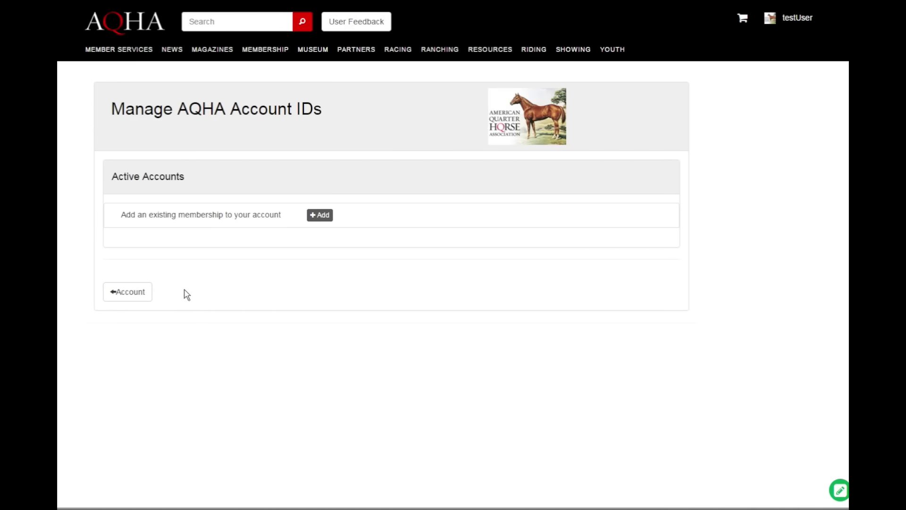
pyautogui.click(313, 215)
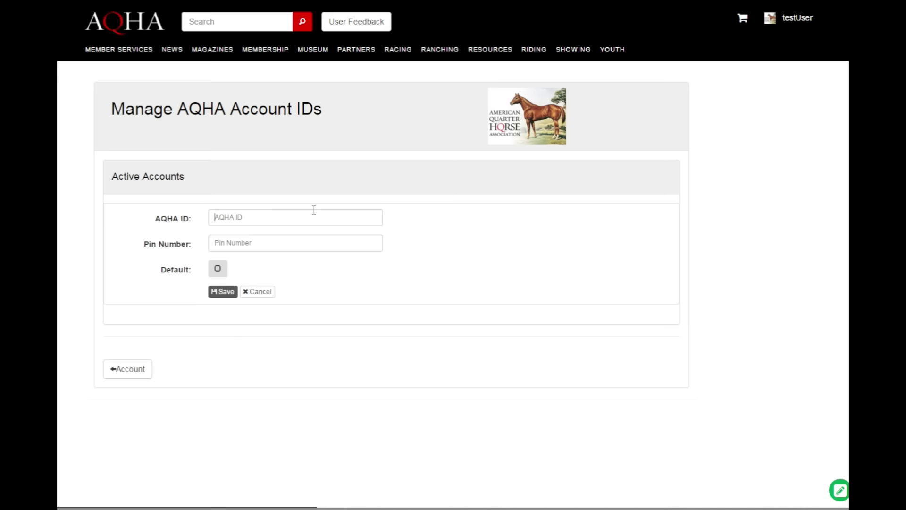
pyautogui.click(288, 215)
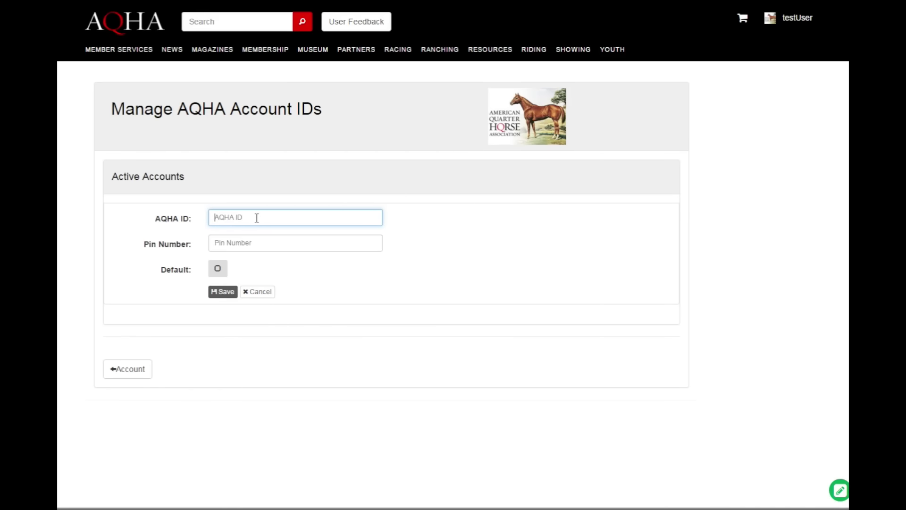
pyautogui.press('Tab')
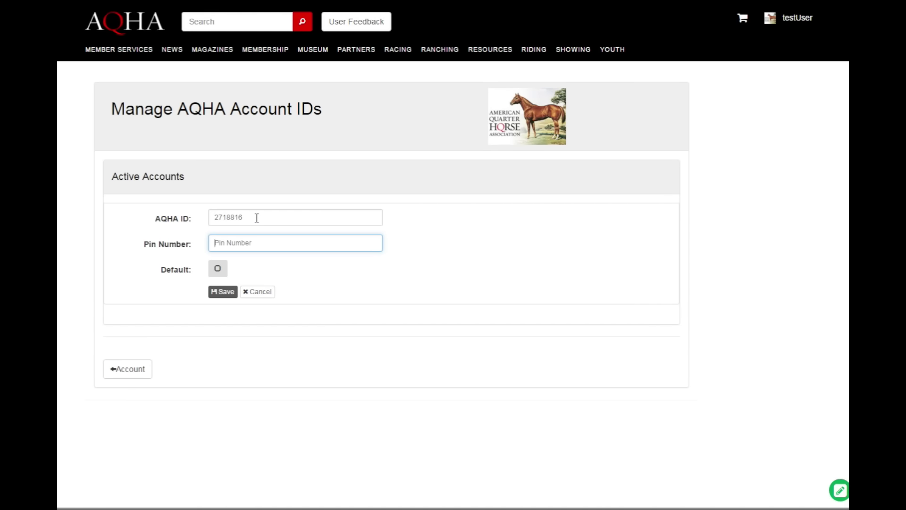
pyautogui.click(217, 268)
pyautogui.click(222, 291)
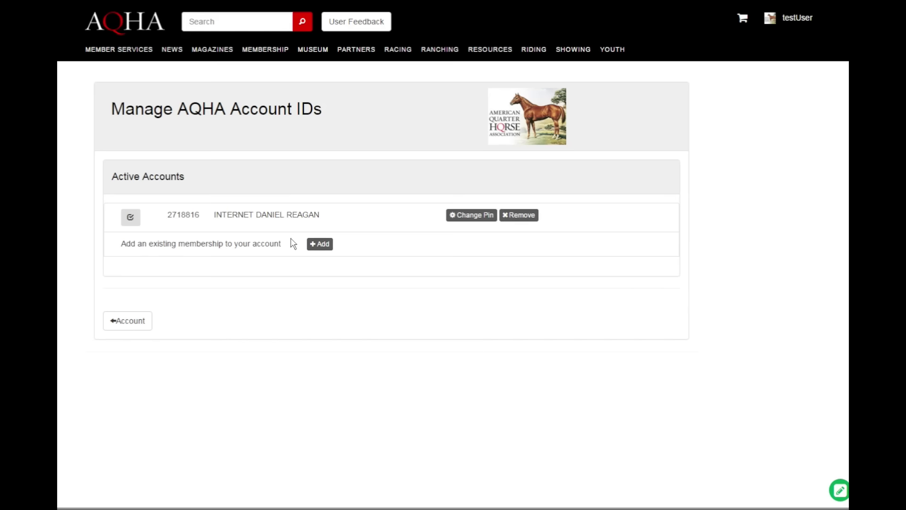
# Check the AQHA Records page, then return to the Profile's Manage AQHA Account IDs page.
pyautogui.click(127, 46)
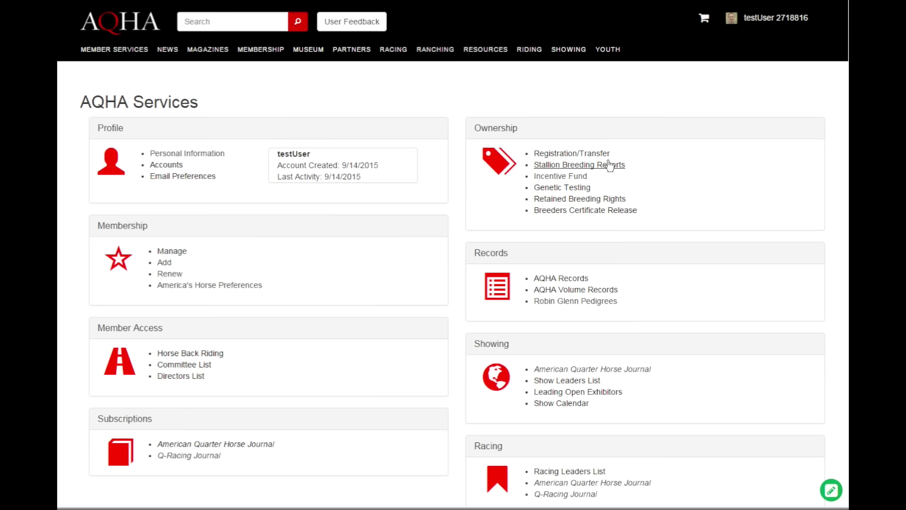
pyautogui.click(564, 278)
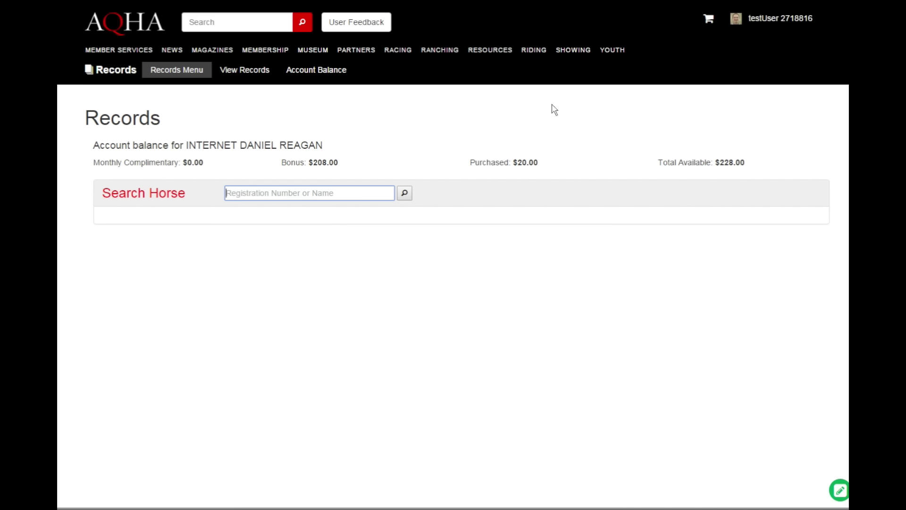
pyautogui.click(124, 54)
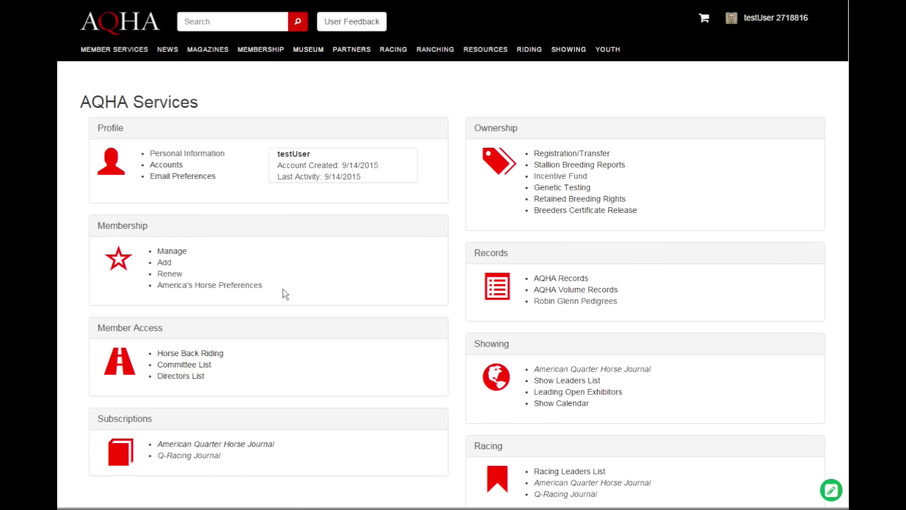
pyautogui.click(170, 165)
pyautogui.scroll(-2, 206, 257)
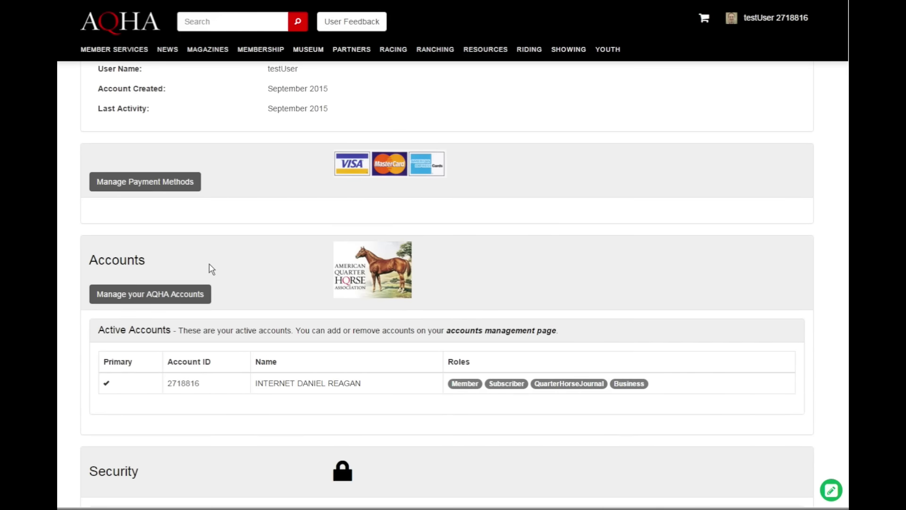
pyautogui.click(167, 301)
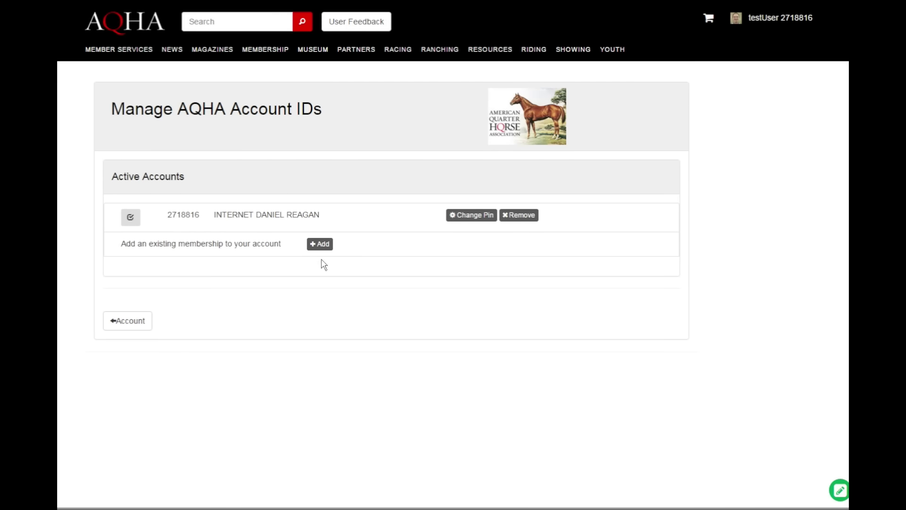
# Add and save a second AQHA ID with its PIN, then return to the Profile page.
pyautogui.click(321, 244)
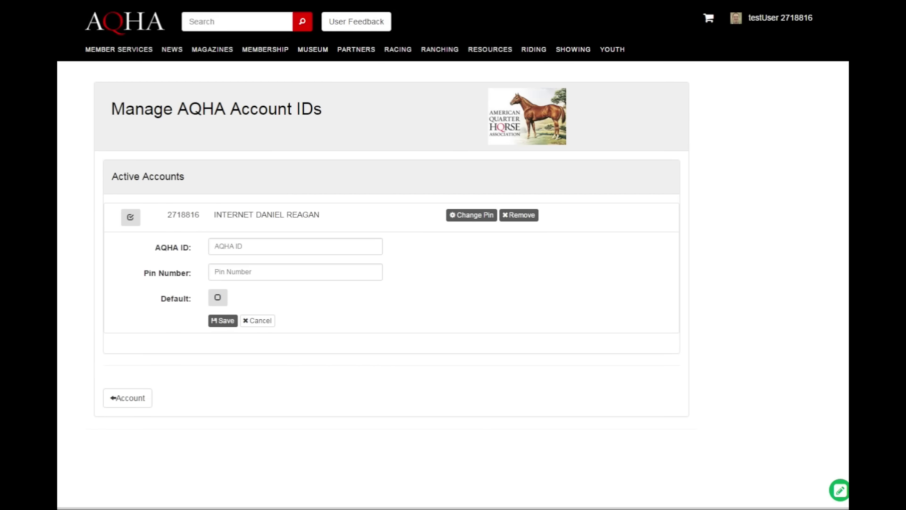
pyautogui.click(249, 248)
pyautogui.click(249, 272)
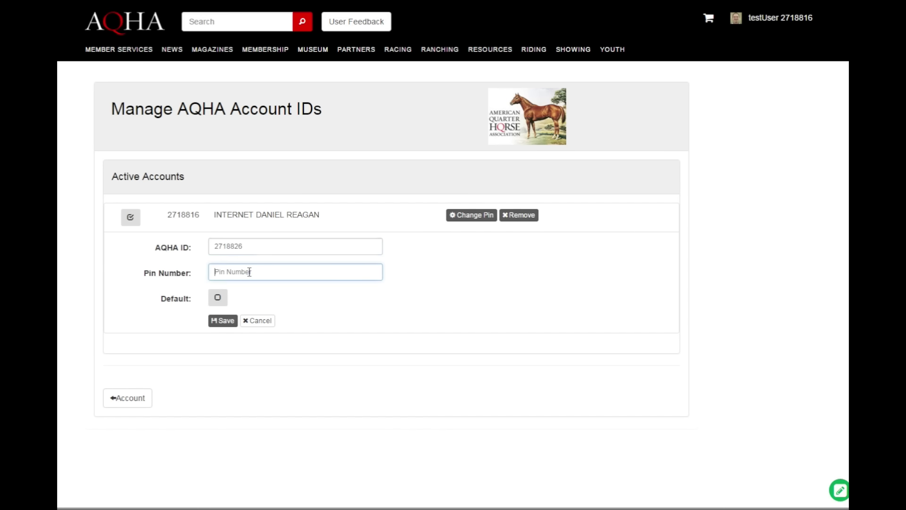
pyautogui.write('1')
pyautogui.click(226, 320)
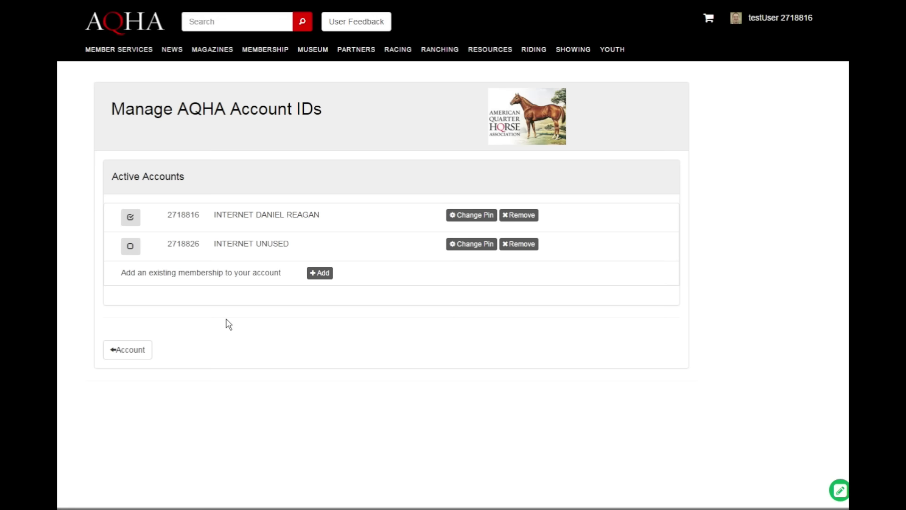
pyautogui.click(133, 355)
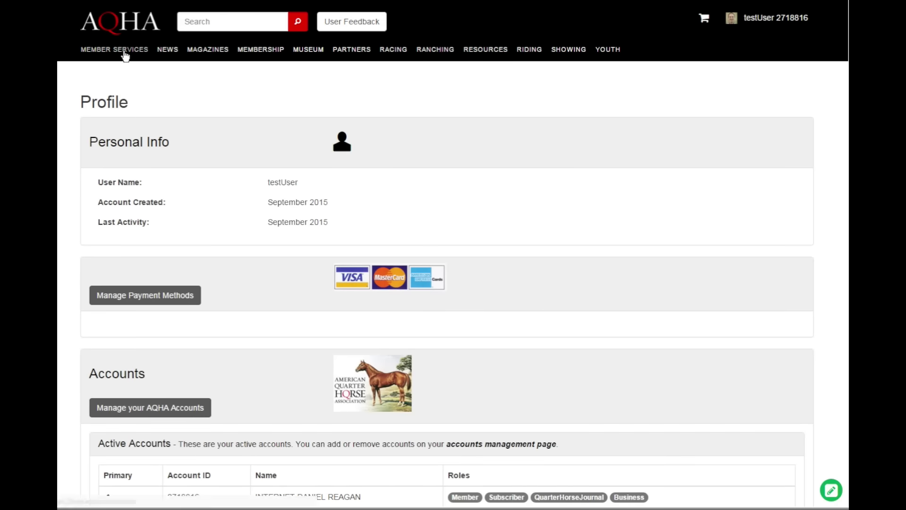
pyautogui.click(125, 53)
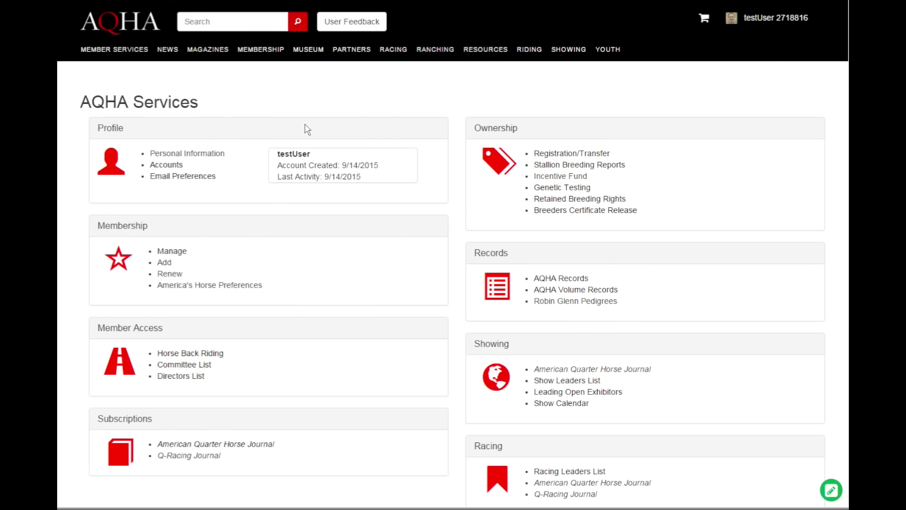
# Open the User Account panel from the header user name to list both linked accounts.
pyautogui.click(763, 23)
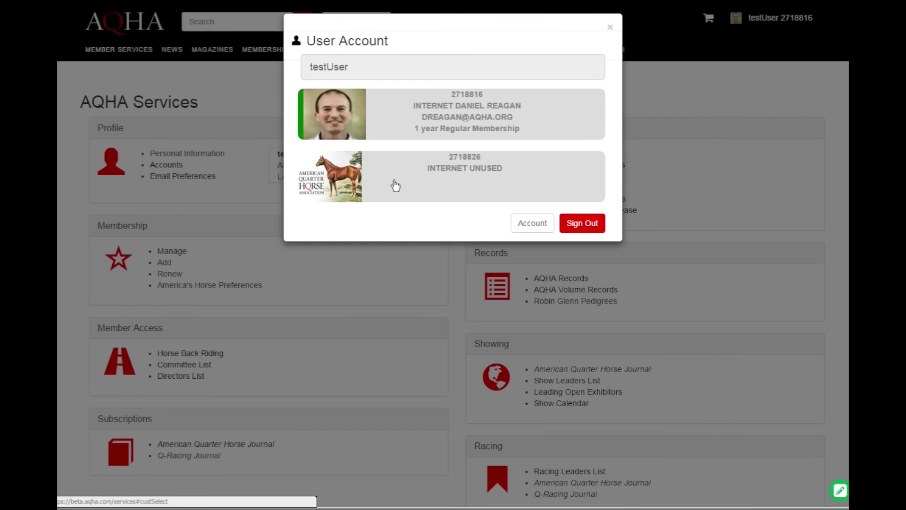
# Choose the second linked AQHA account and confirm Switch Customer.
pyautogui.click(395, 186)
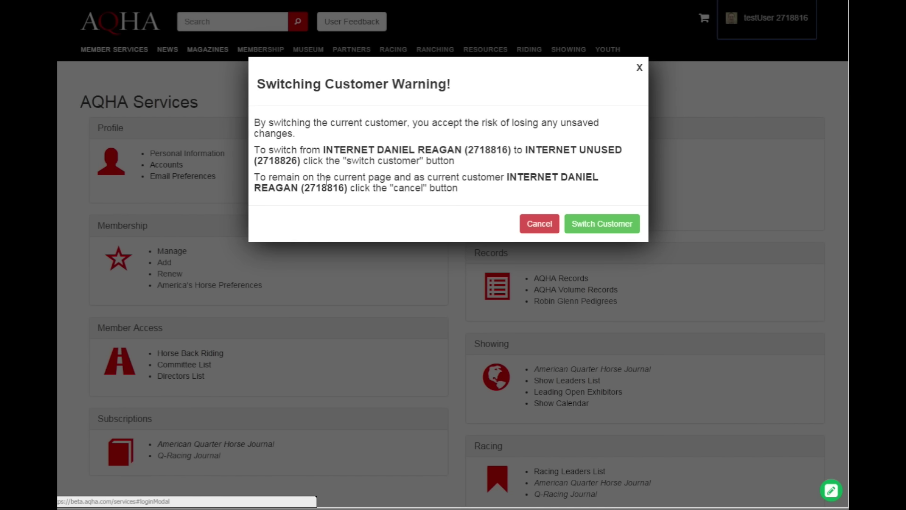
pyautogui.click(598, 224)
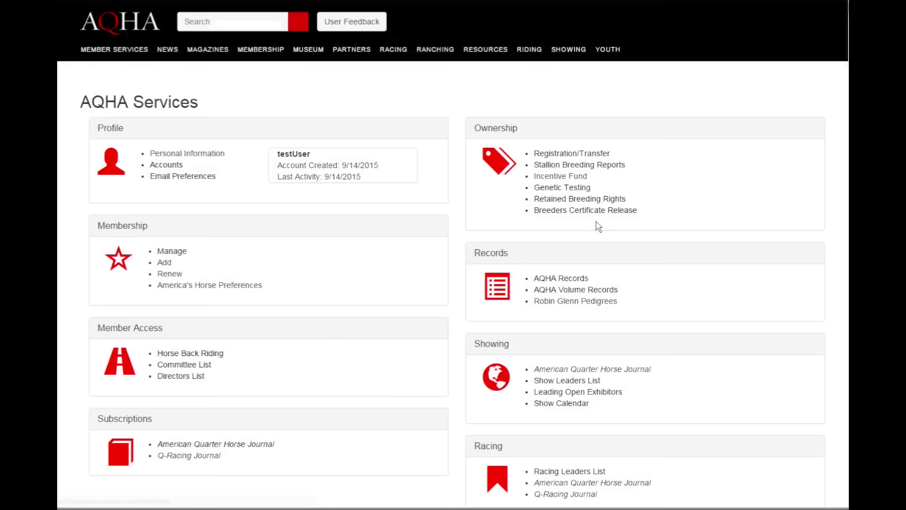